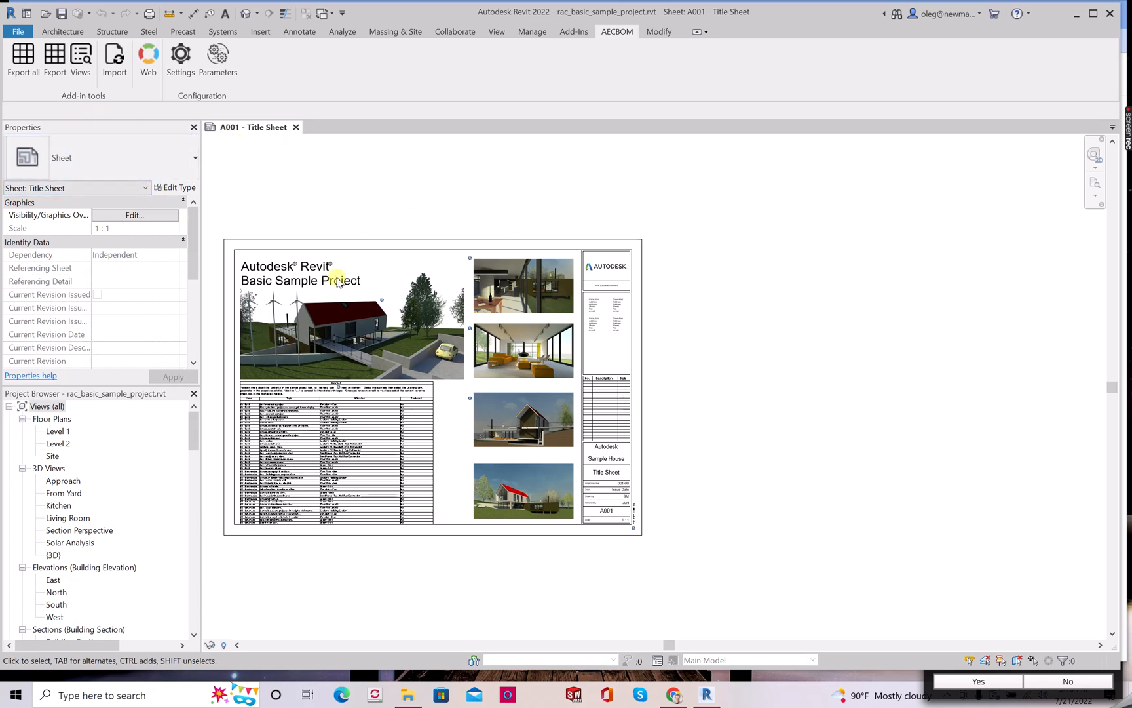
# Review the AECBOM settings, and export the whole project by Quantities as categories, levels, assemblies and groups structure BOMs.
pyautogui.click(187, 87)
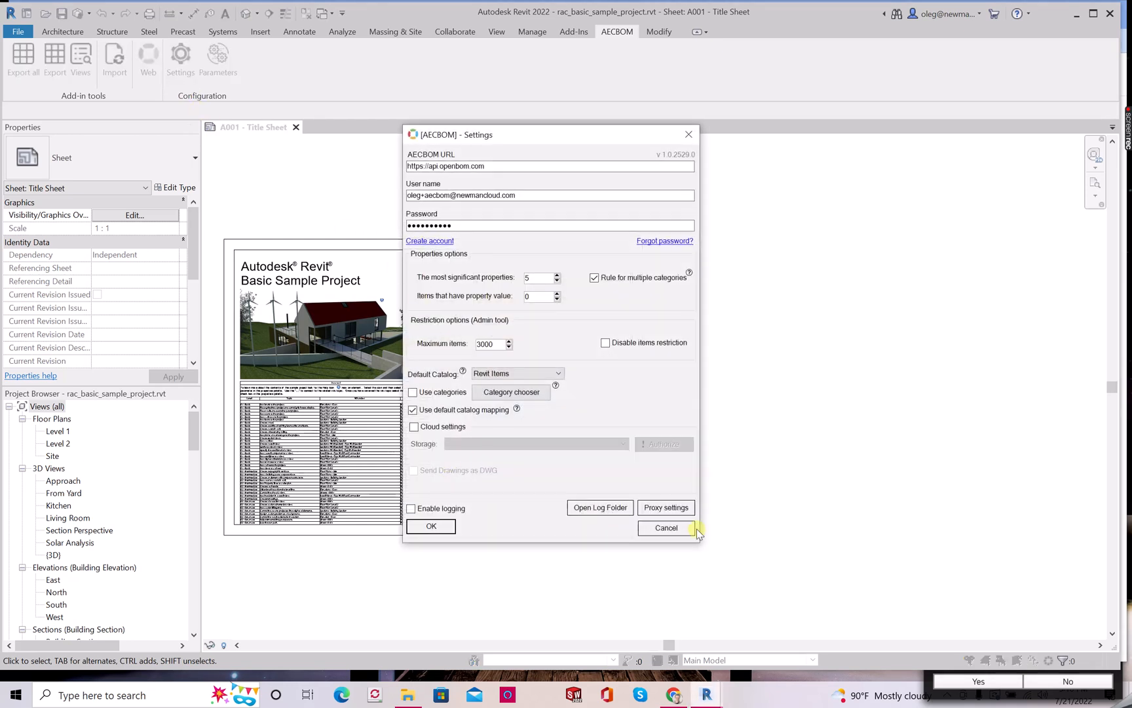
pyautogui.click(666, 528)
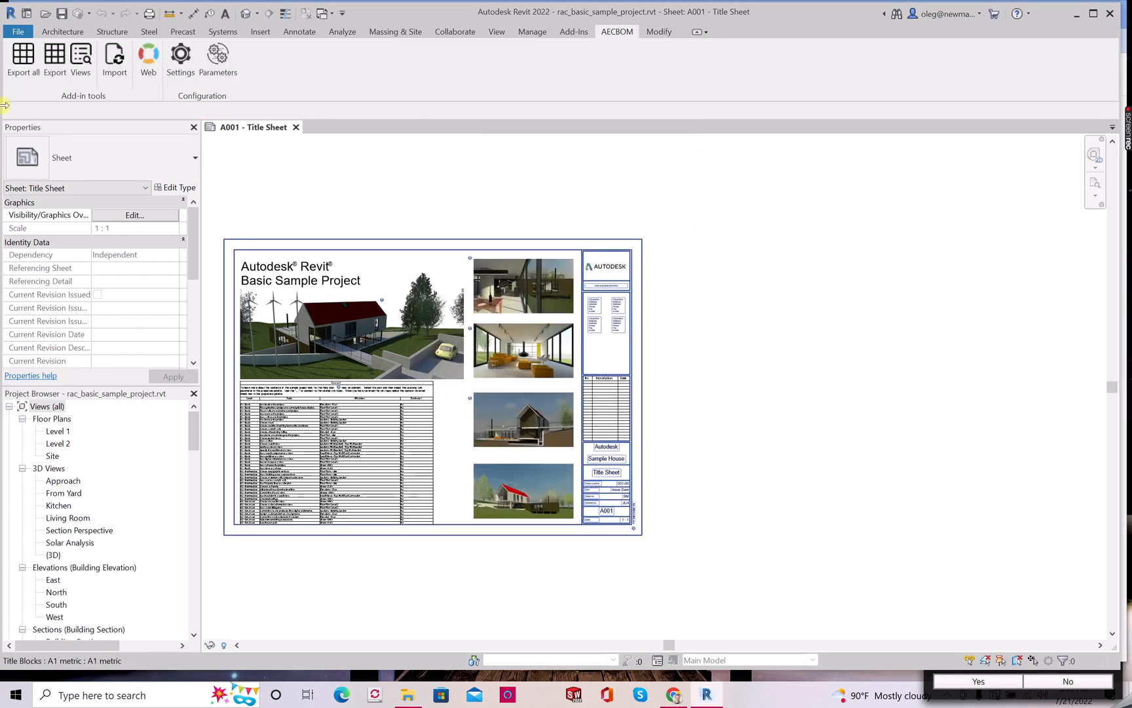
pyautogui.click(22, 57)
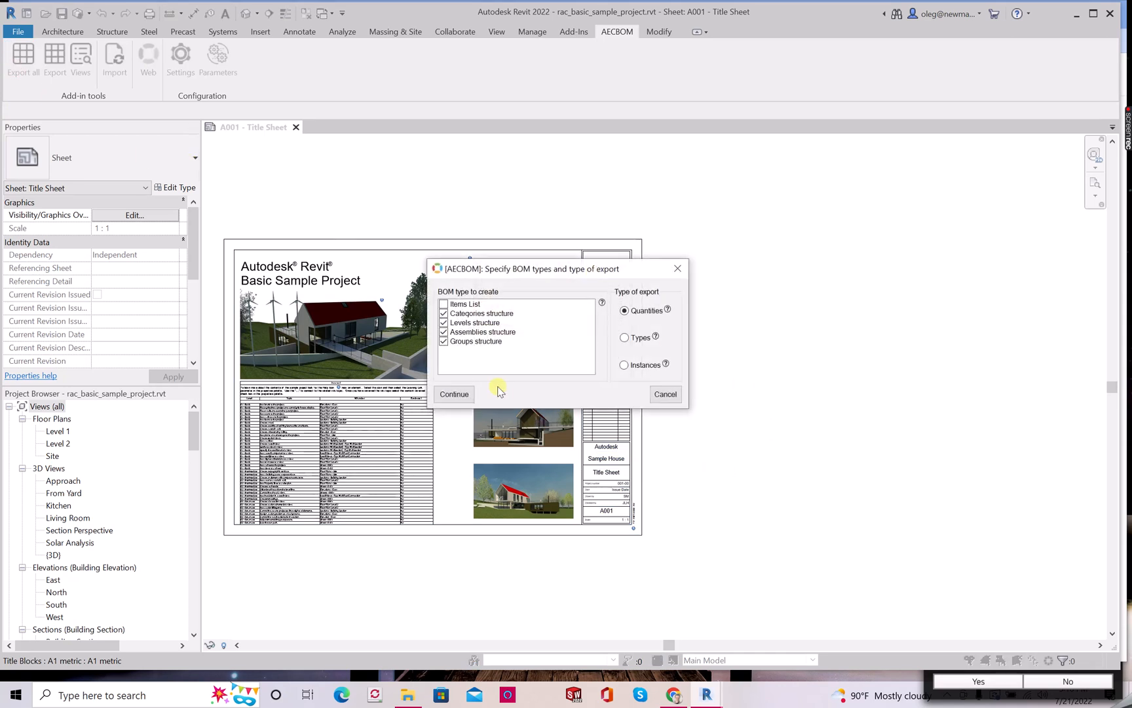
pyautogui.click(461, 395)
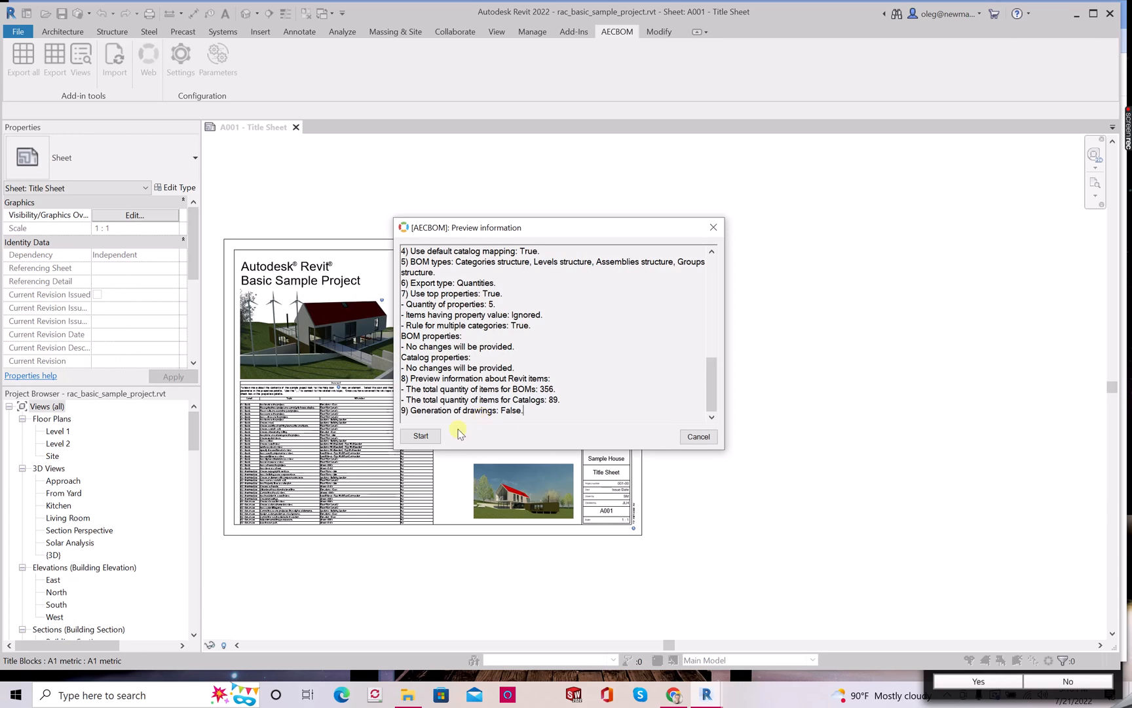
pyautogui.click(418, 435)
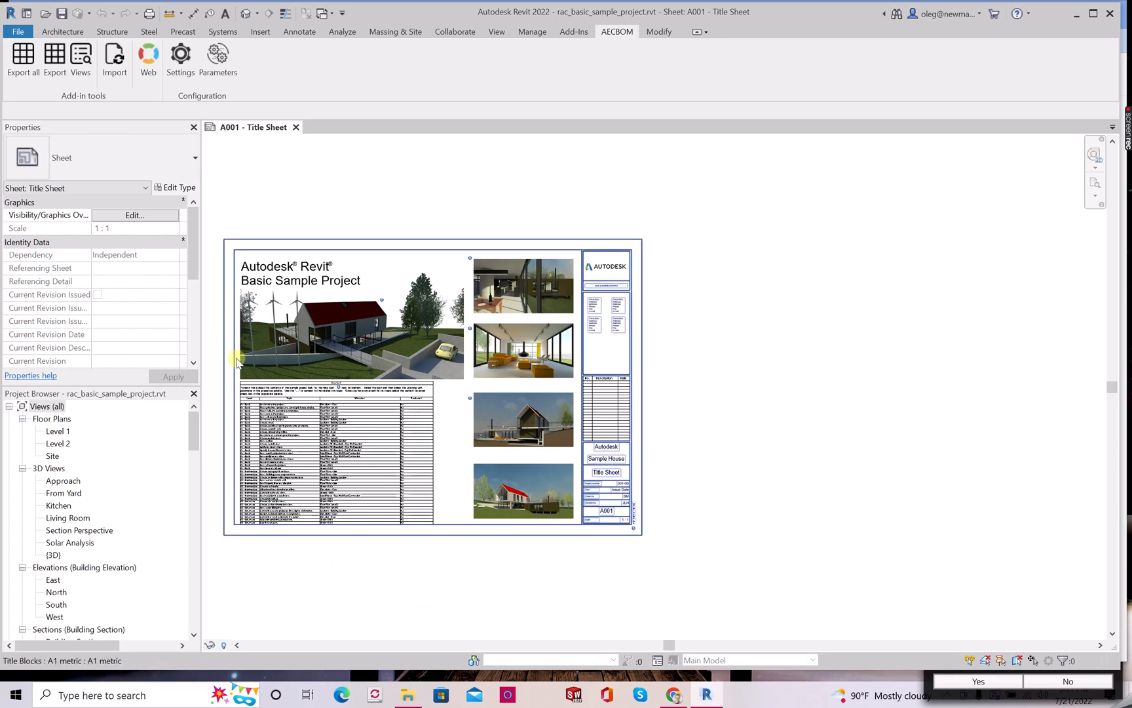
# Open the AECBOM web dashboard beside the sheet and replace the "light" item search with "door".
pyautogui.click(148, 74)
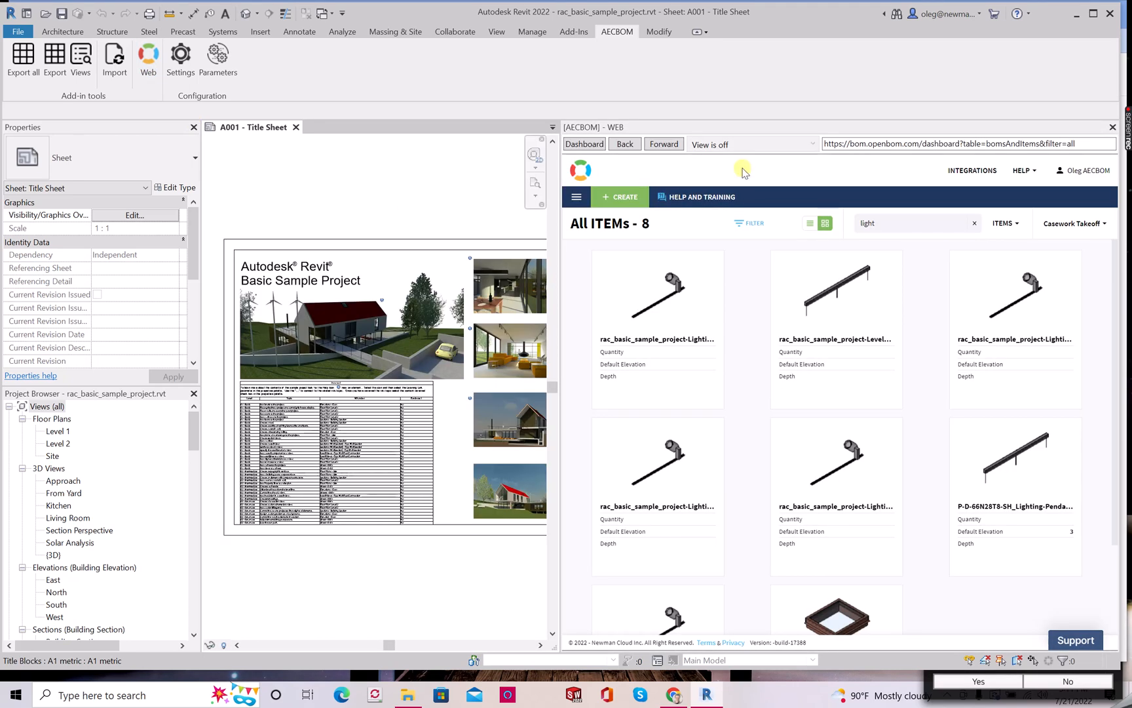
pyautogui.scroll(-2, 787, 305)
pyautogui.scroll(3, 786, 305)
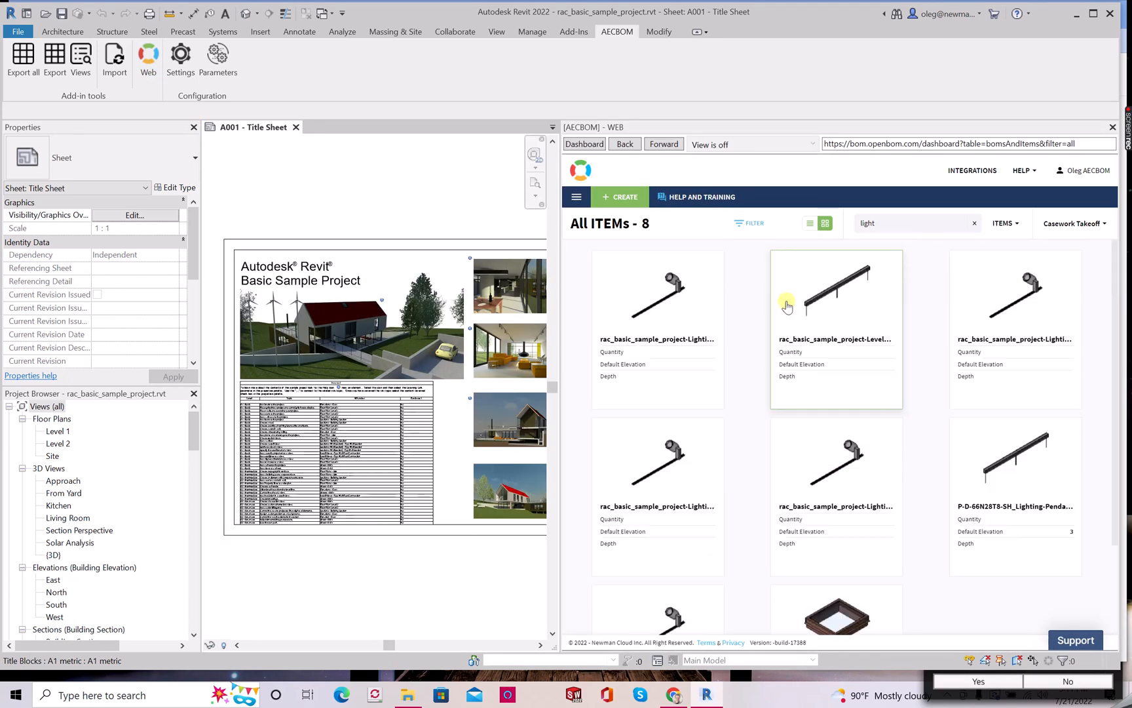
pyautogui.click(974, 223)
pyautogui.scroll(-5, 897, 445)
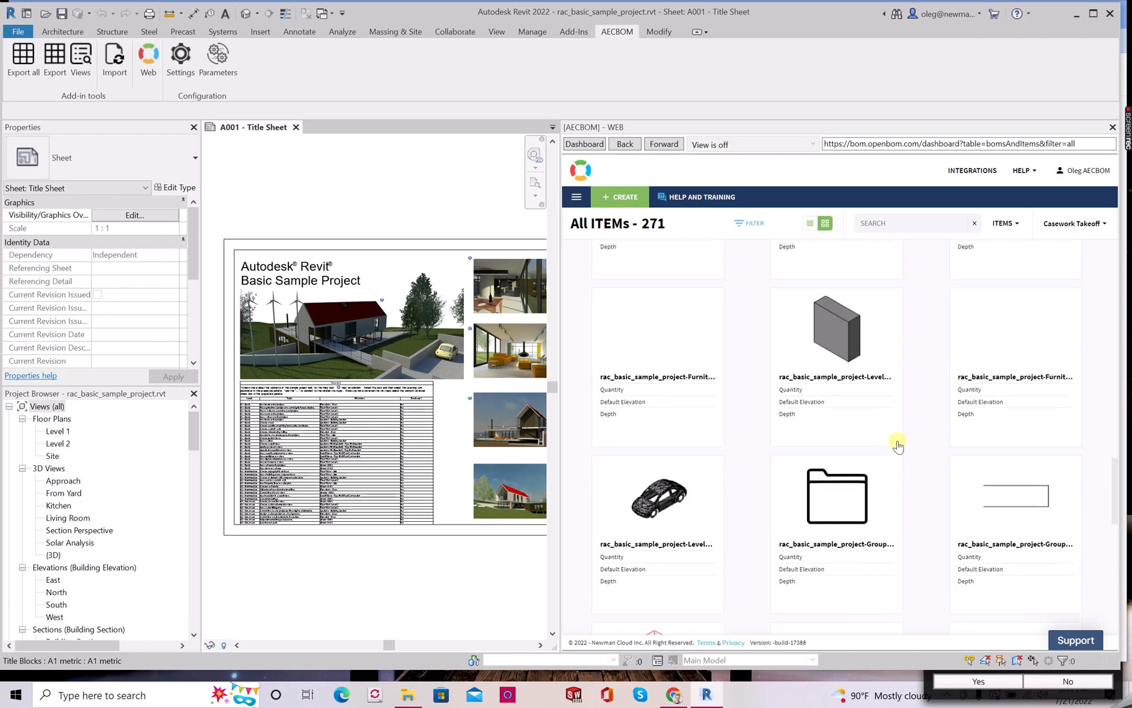
pyautogui.scroll(2, 896, 443)
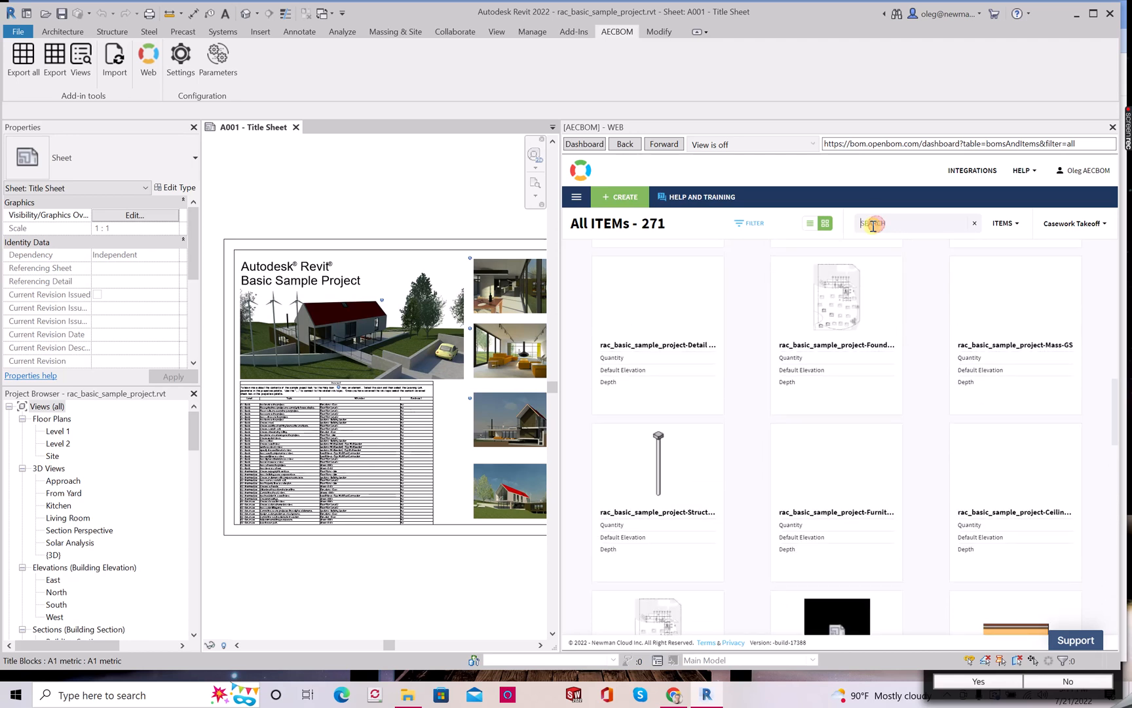
pyautogui.write('door')
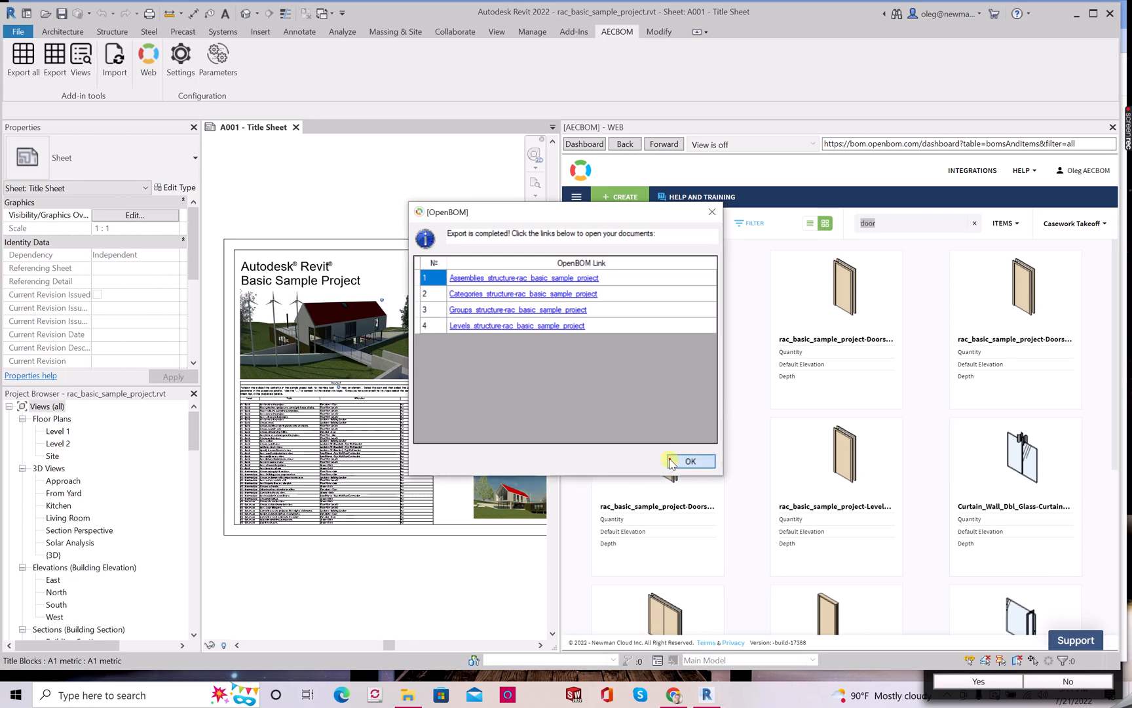
# Dismiss the export summary, search the items for "light" and view the Level_1 Lighting Fixtures item's catalog properties.
pyautogui.click(682, 462)
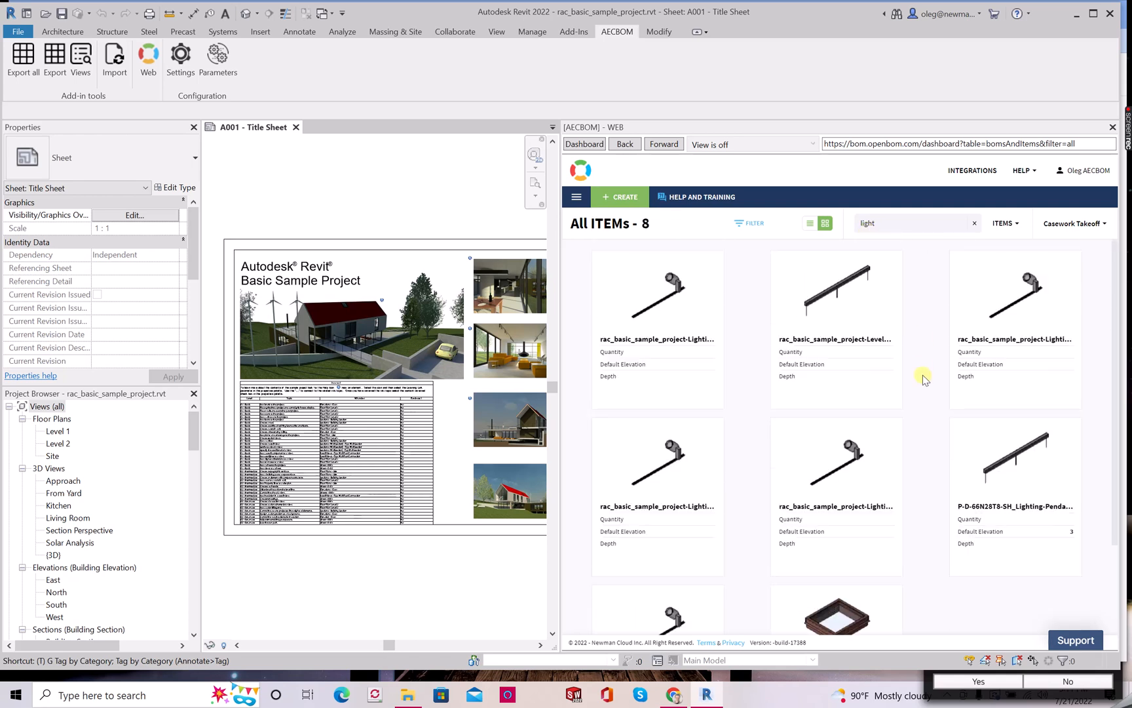
pyautogui.click(803, 354)
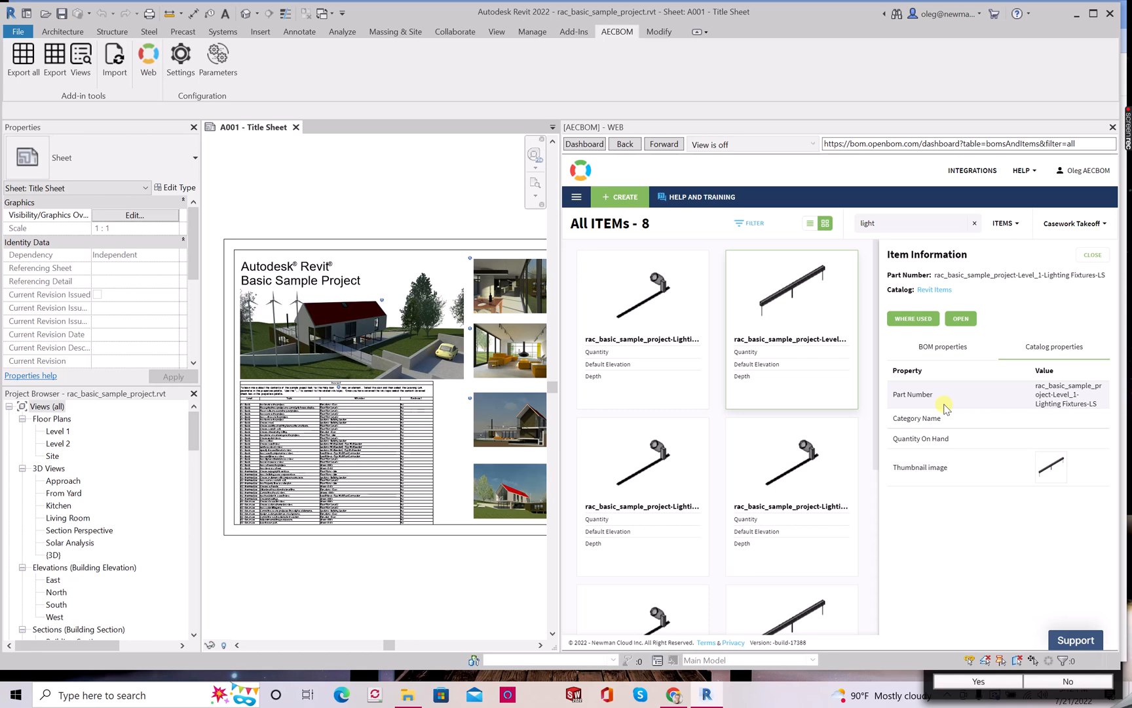
pyautogui.click(1077, 254)
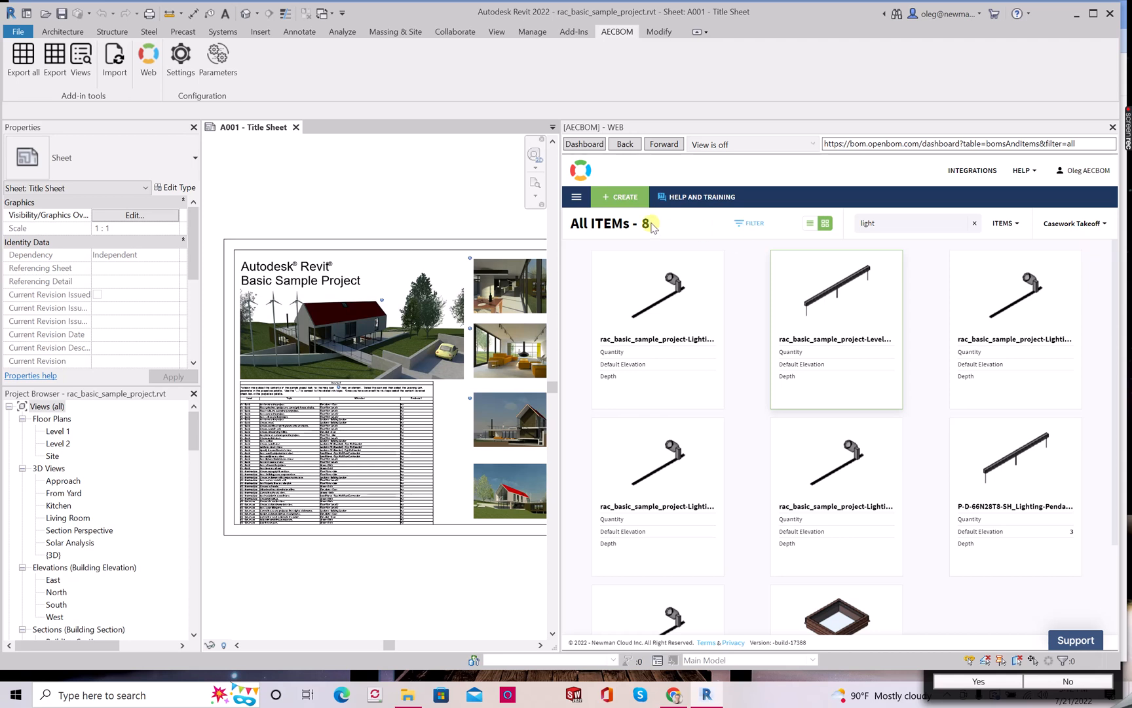
# Open the Assemblies_structure-rac_basic_sample_project BOM from the top level BOMs.
pyautogui.click(575, 198)
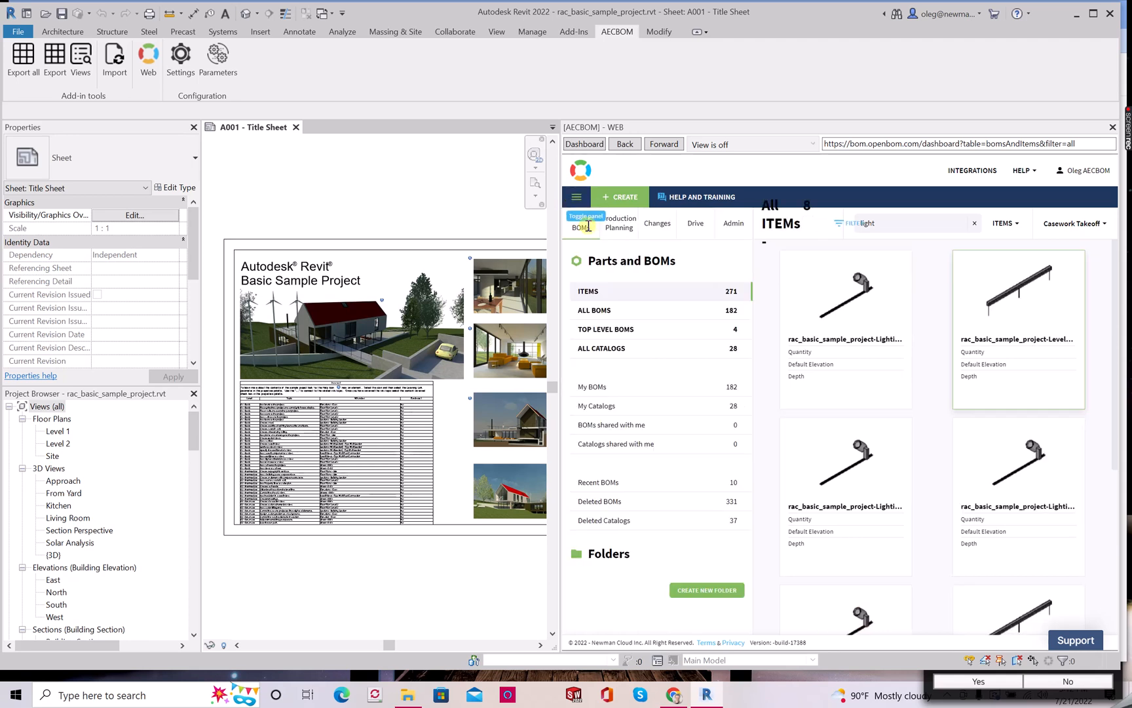
pyautogui.click(637, 316)
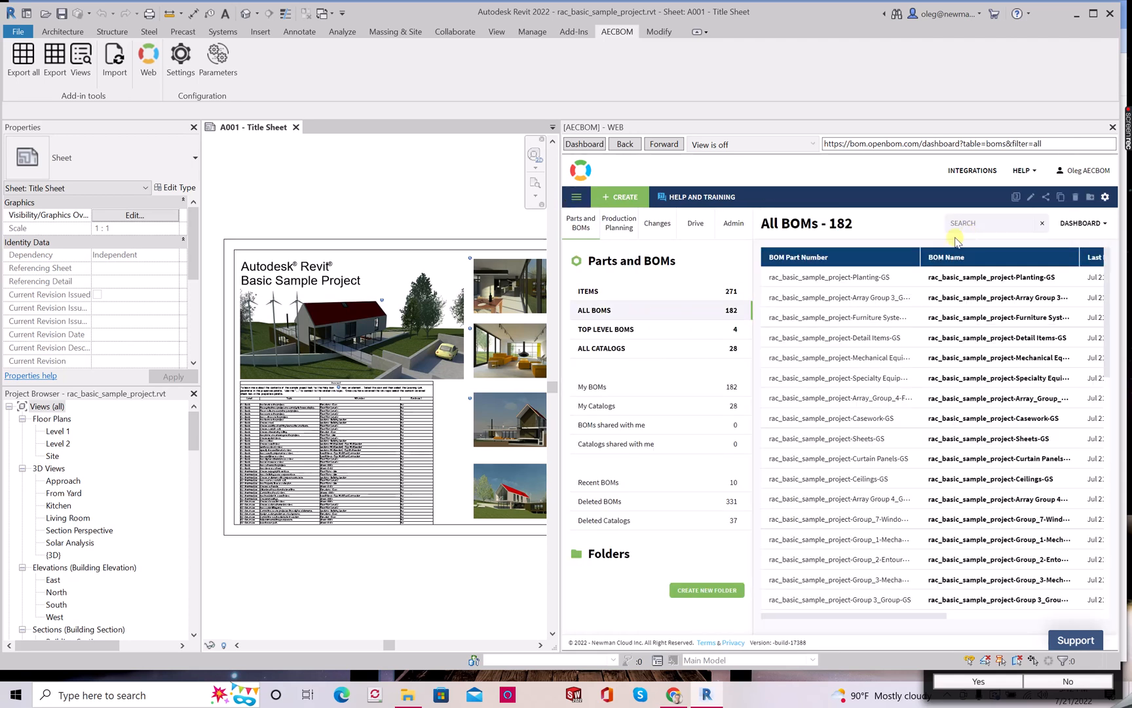
pyautogui.click(666, 335)
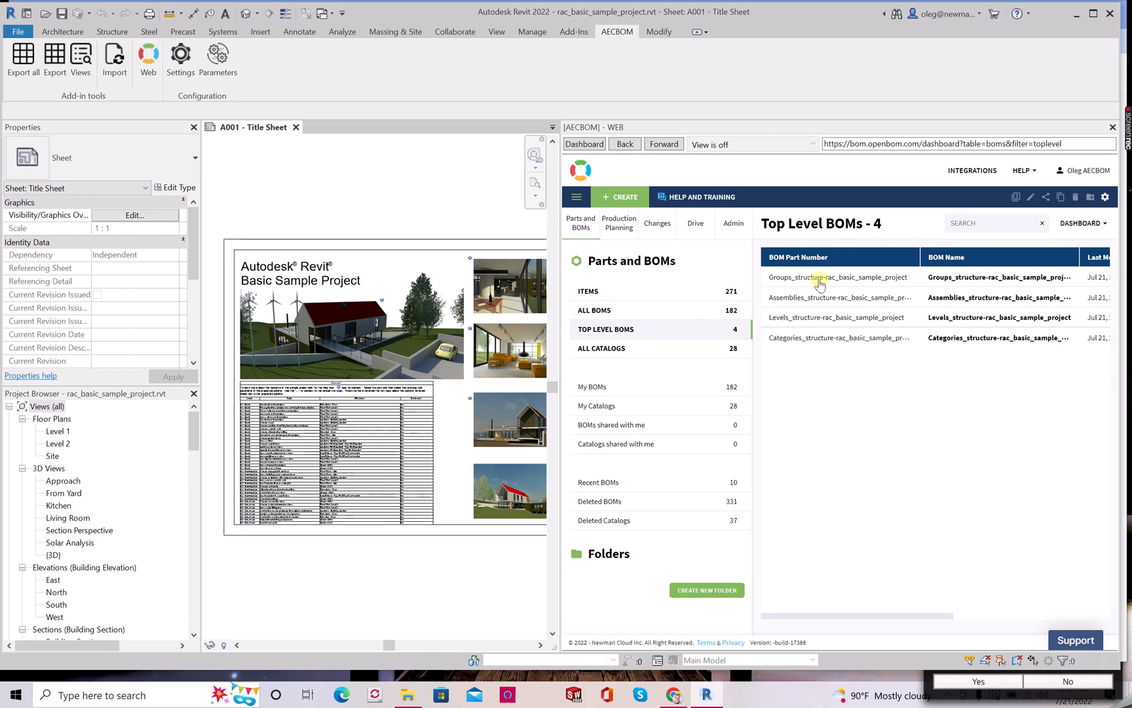
pyautogui.click(808, 299)
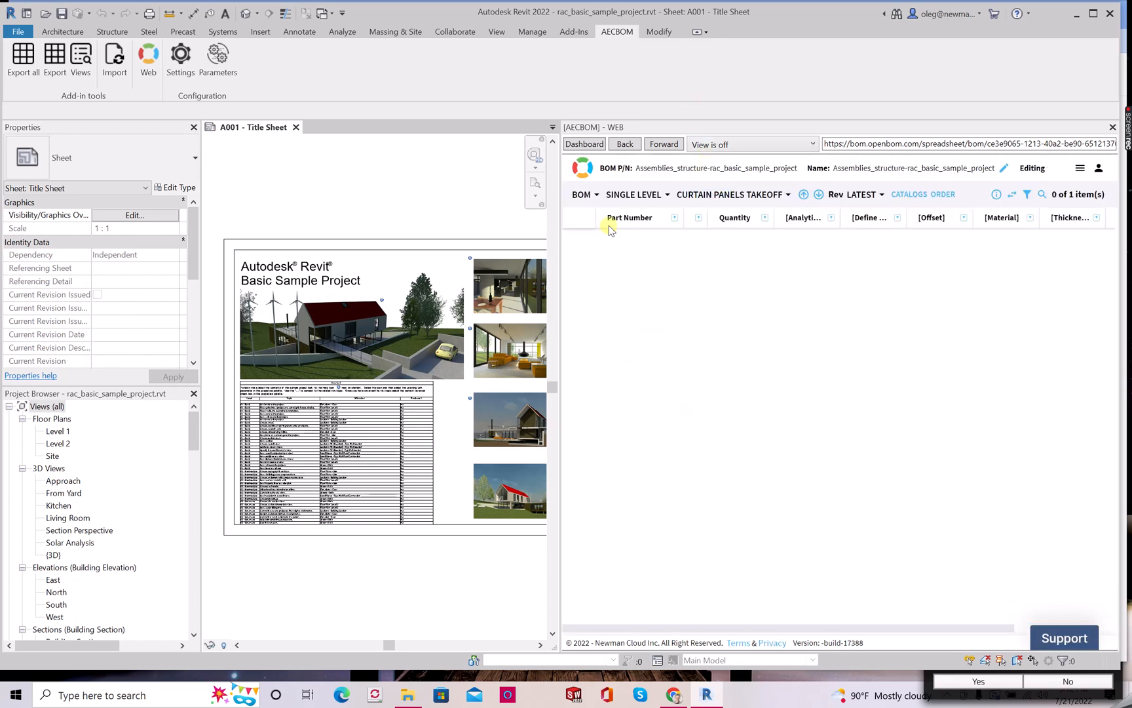
# Apply the Doors Takeoff view to the assemblies BOM and widen the thumbnail column to enlarge the door images.
pyautogui.click(716, 144)
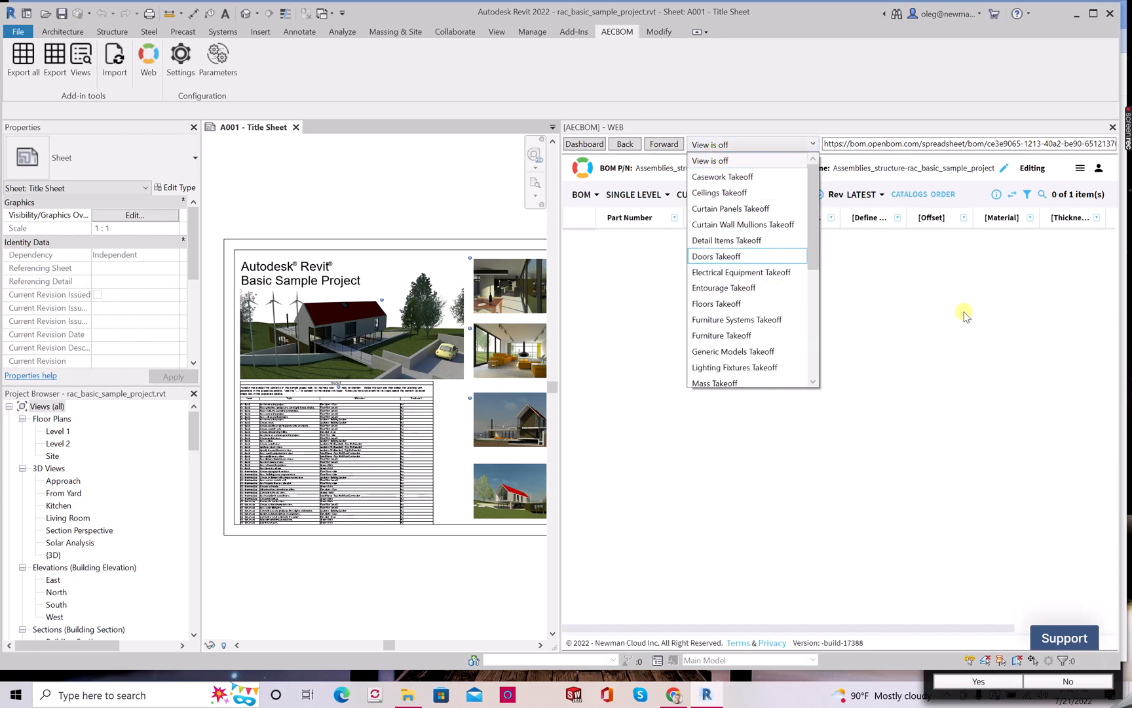
pyautogui.click(737, 256)
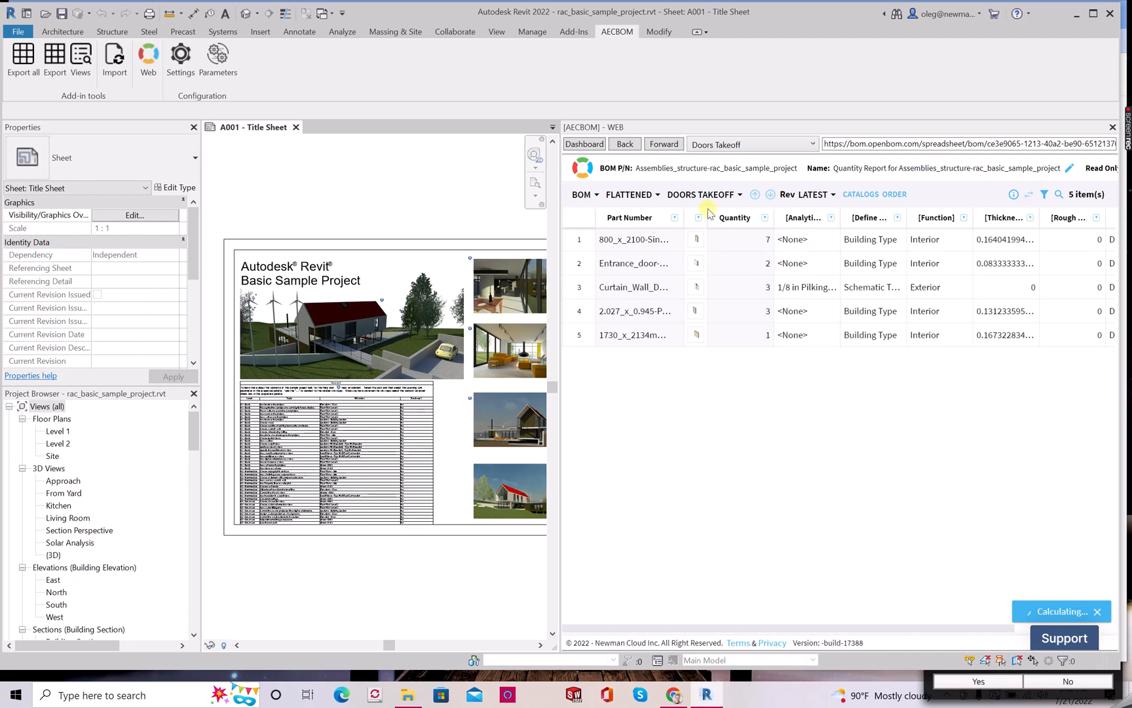
pyautogui.moveTo(705, 215); pyautogui.dragTo(726, 216)
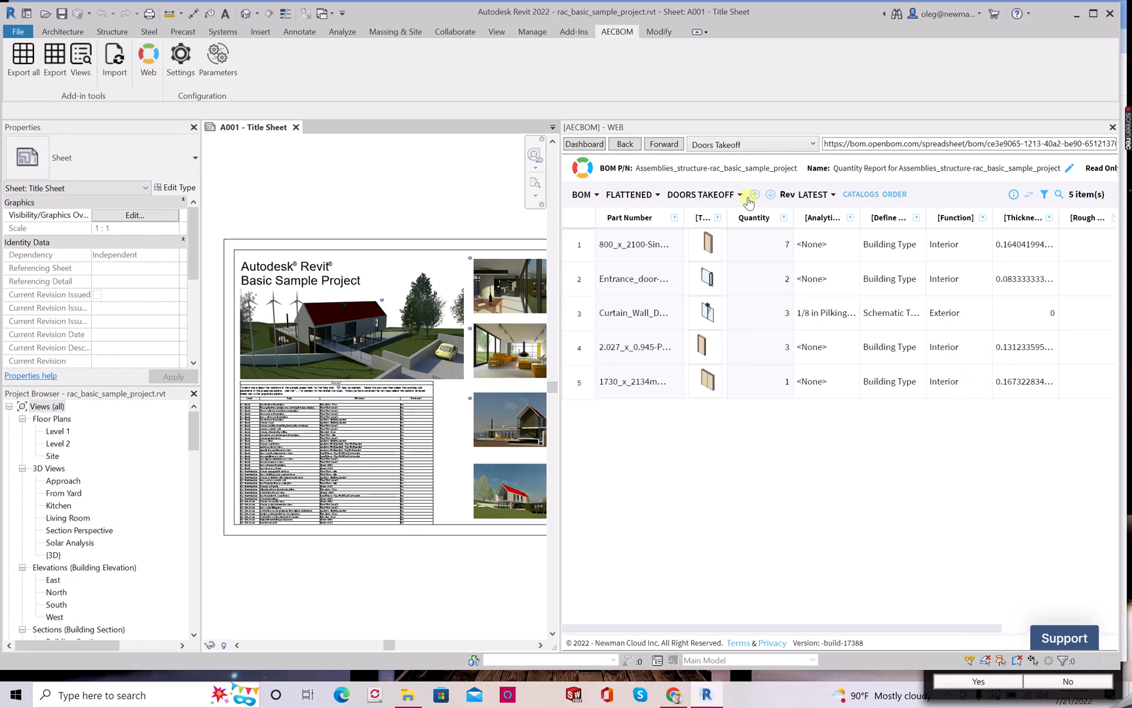
# Switch the BOM to the Furniture Takeoff view and widen its thumbnail column.
pyautogui.click(790, 145)
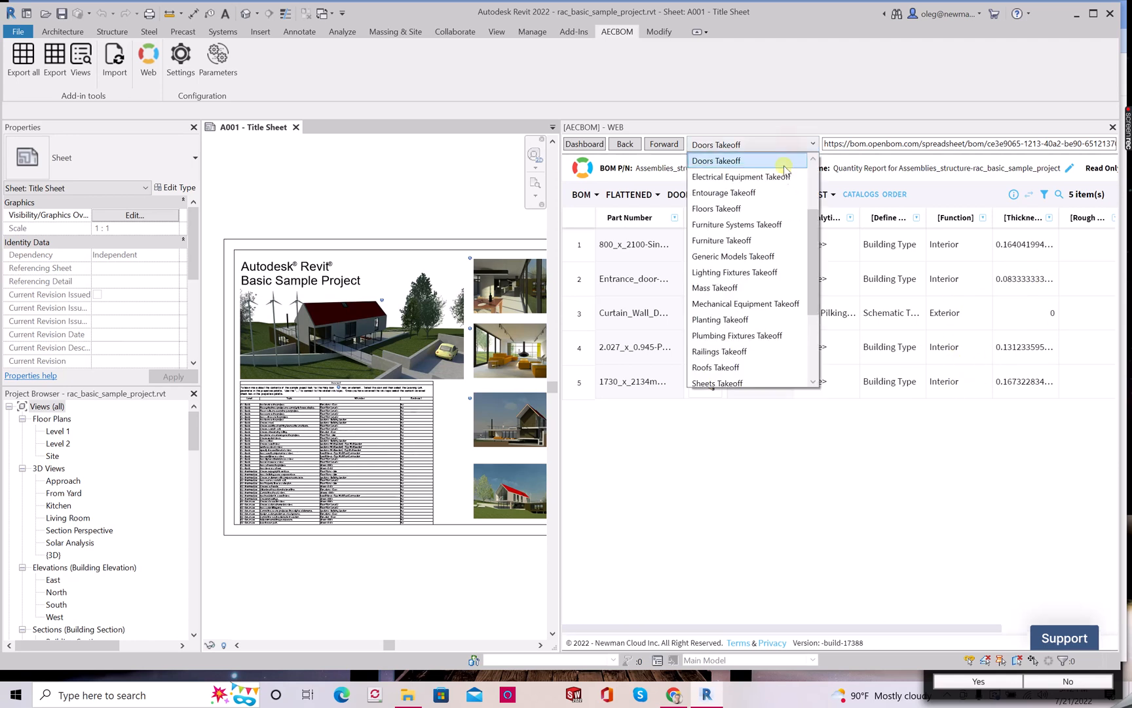
pyautogui.click(759, 242)
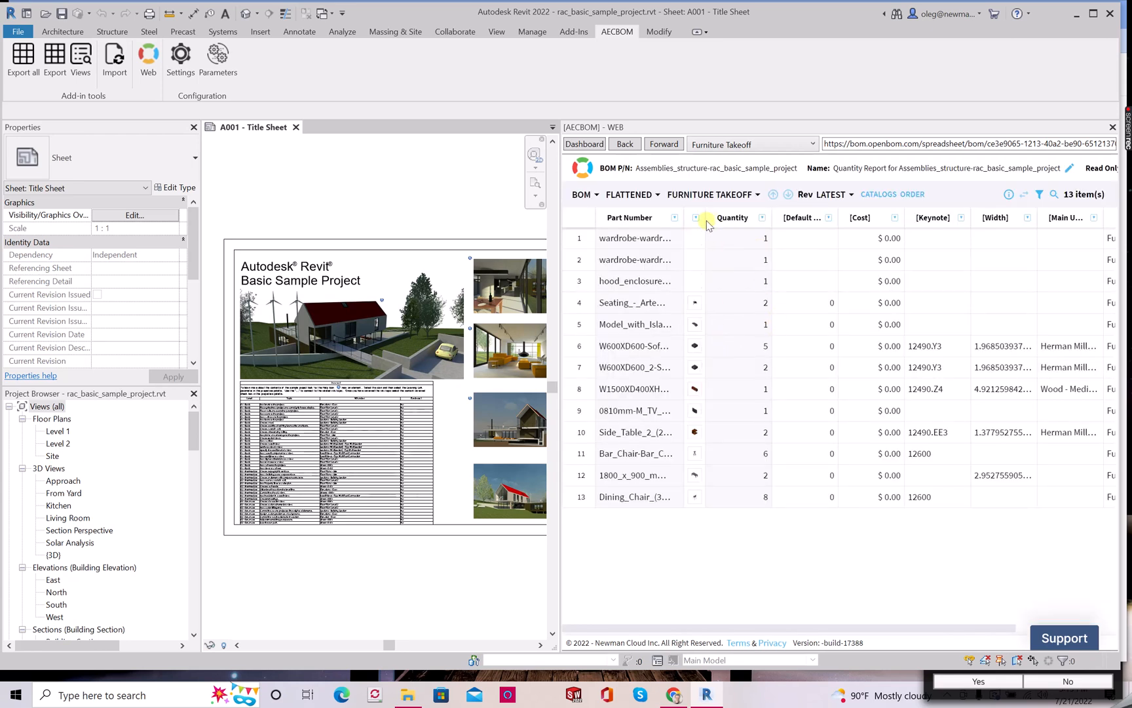
pyautogui.moveTo(705, 223); pyautogui.dragTo(718, 223)
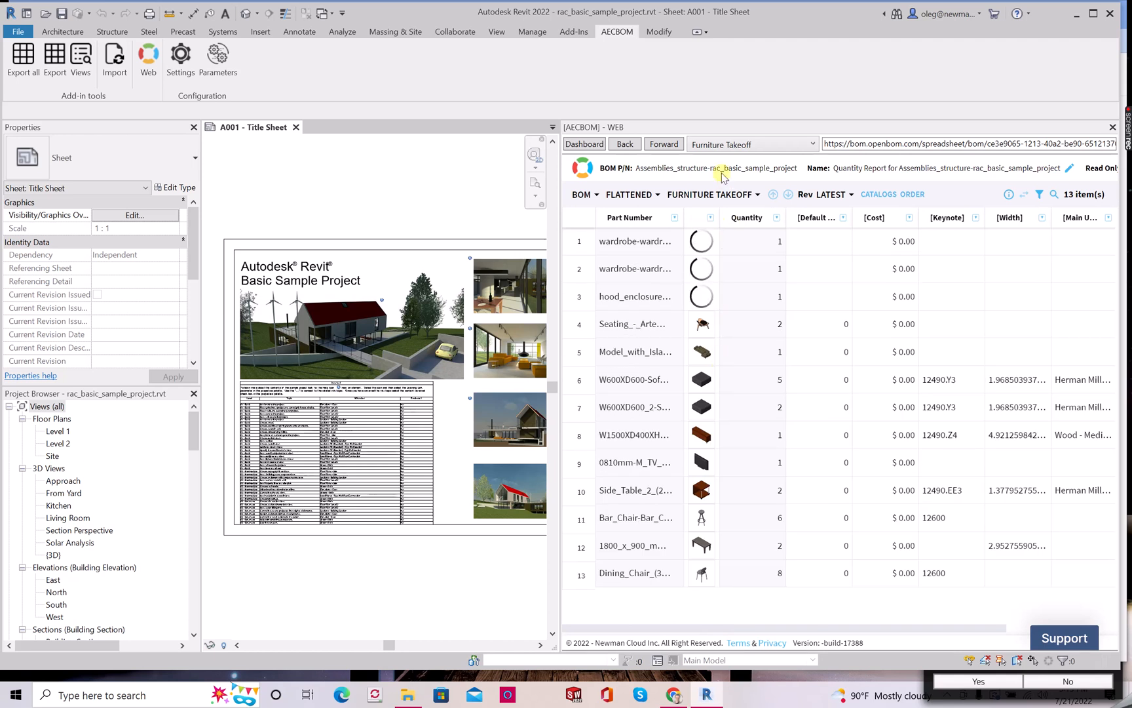
# Return the BOM to the Doors Takeoff view and widen its thumbnail column again.
pyautogui.click(717, 145)
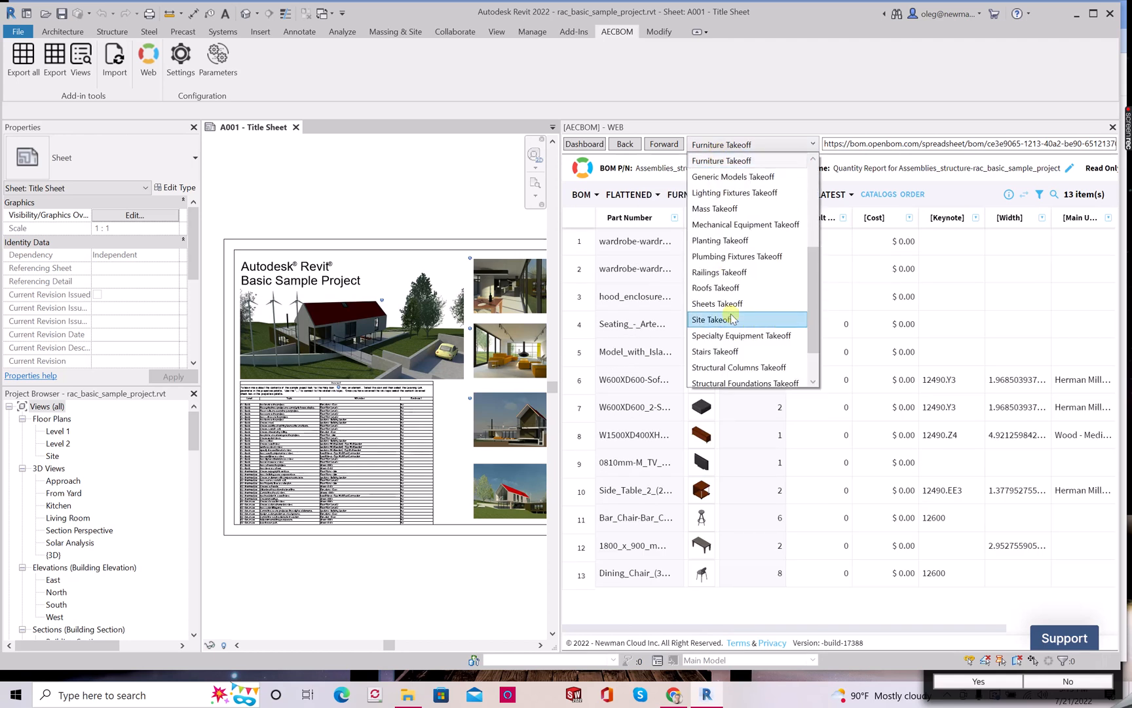
pyautogui.scroll(3, 732, 319)
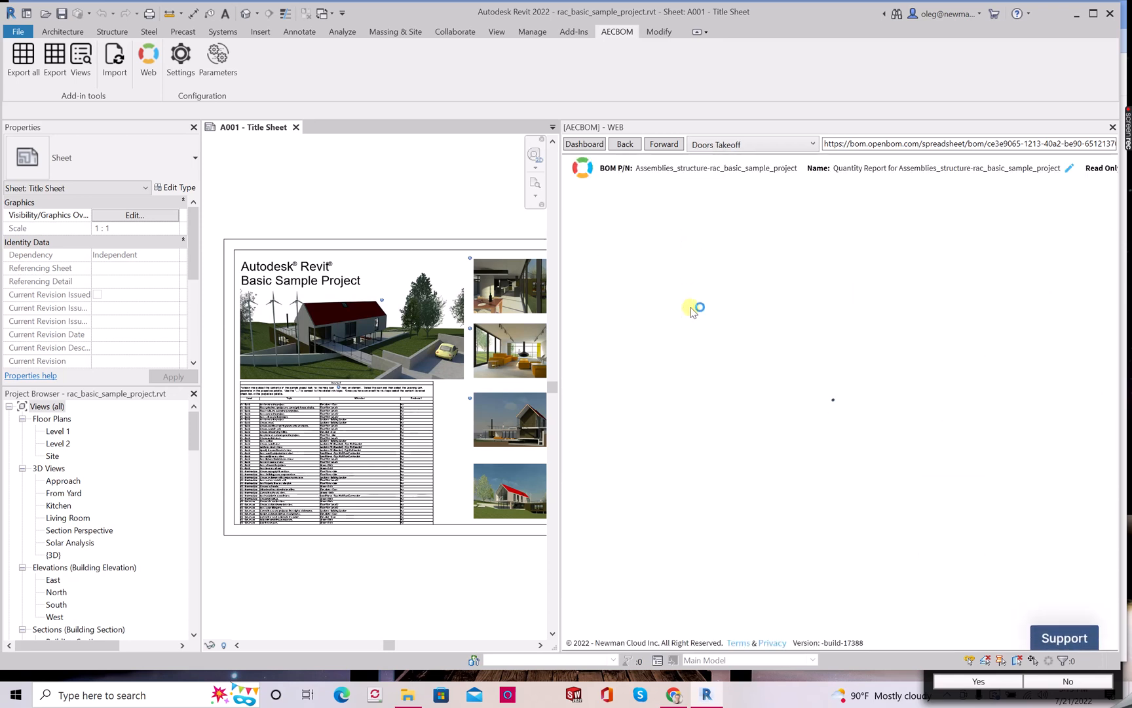
pyautogui.moveTo(701, 216); pyautogui.dragTo(719, 217)
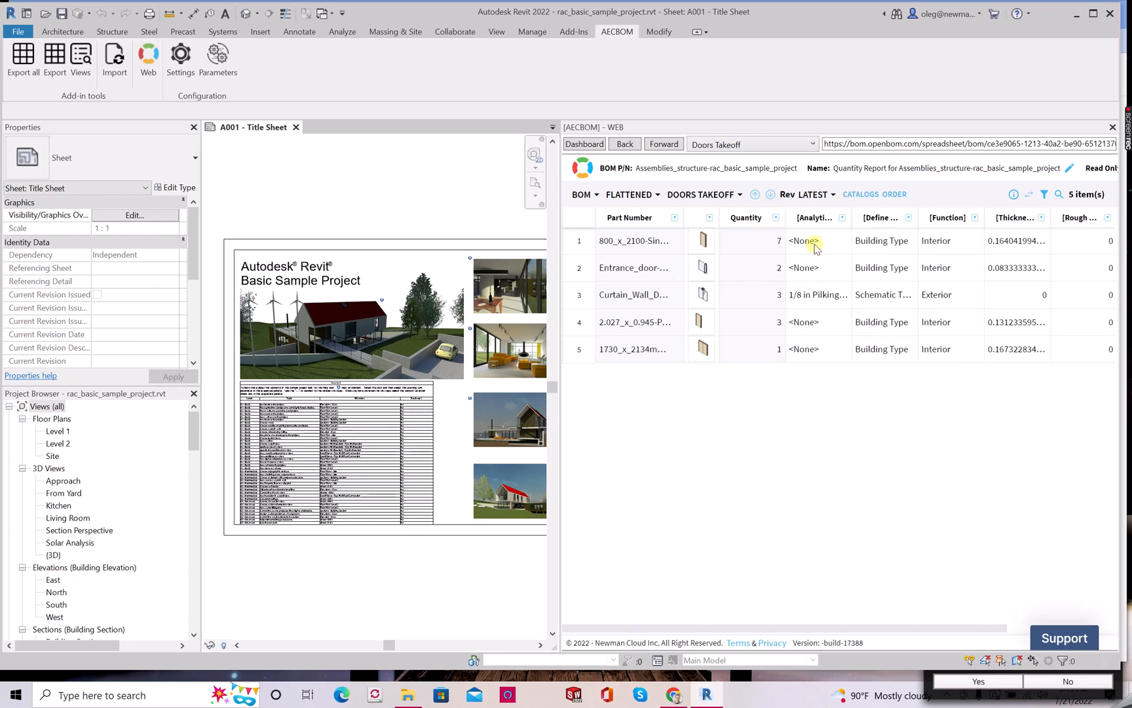
pyautogui.click(706, 195)
pyautogui.click(721, 145)
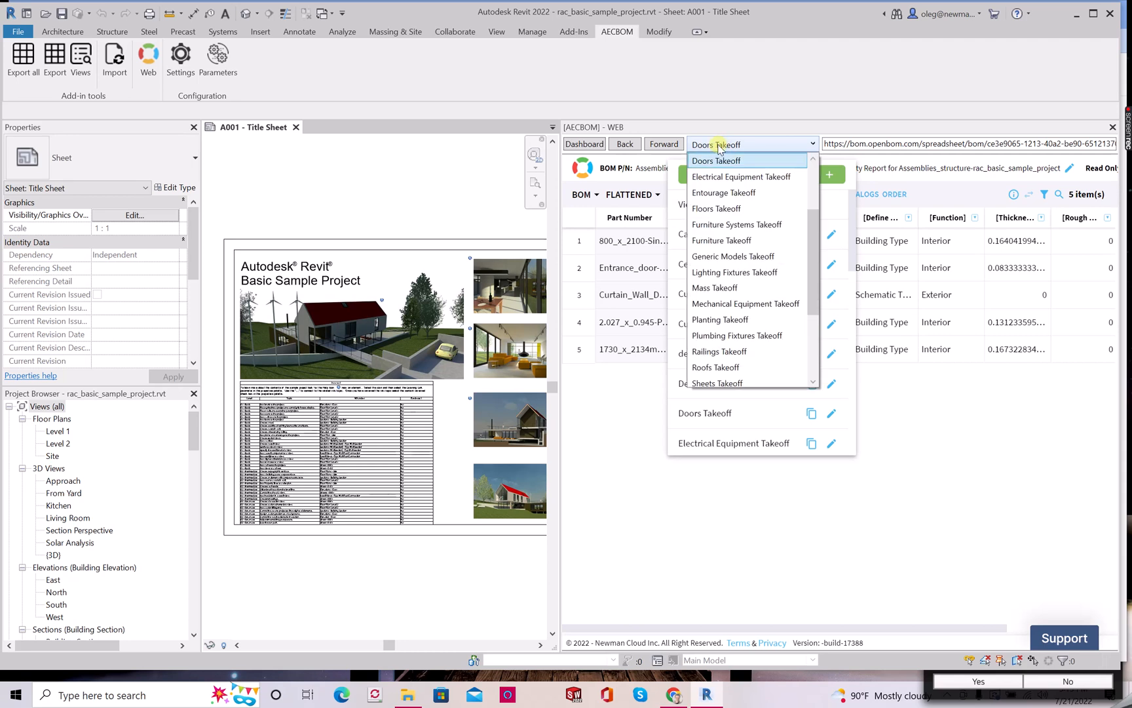
pyautogui.click(591, 431)
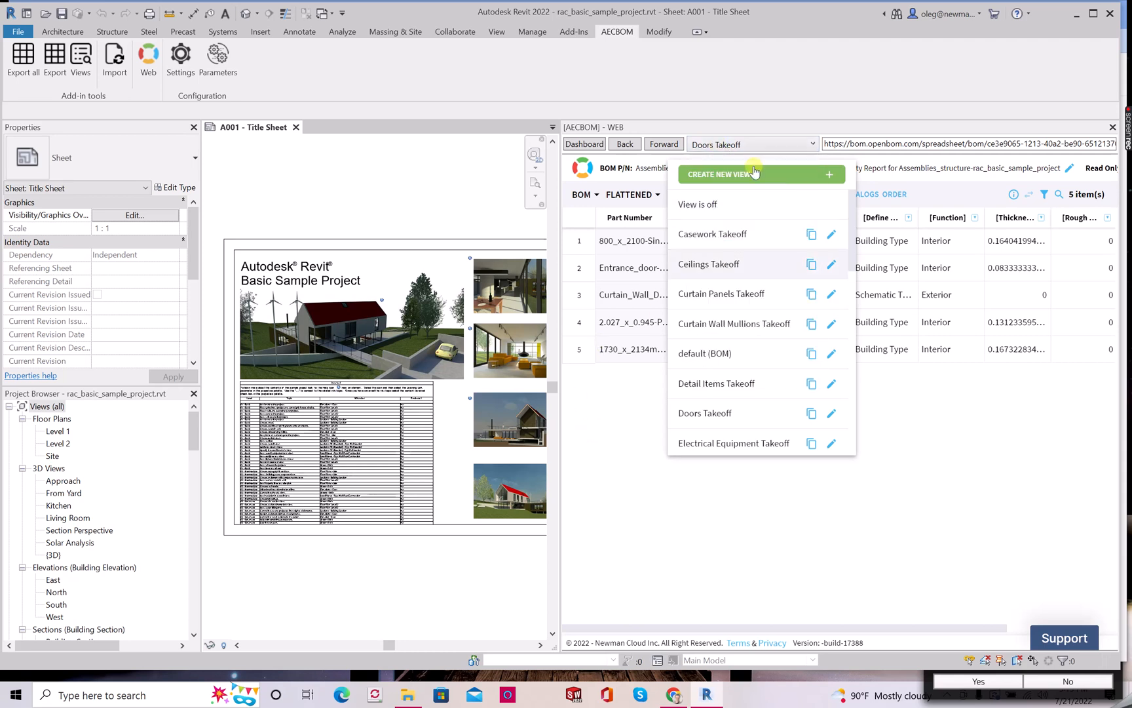
pyautogui.click(724, 175)
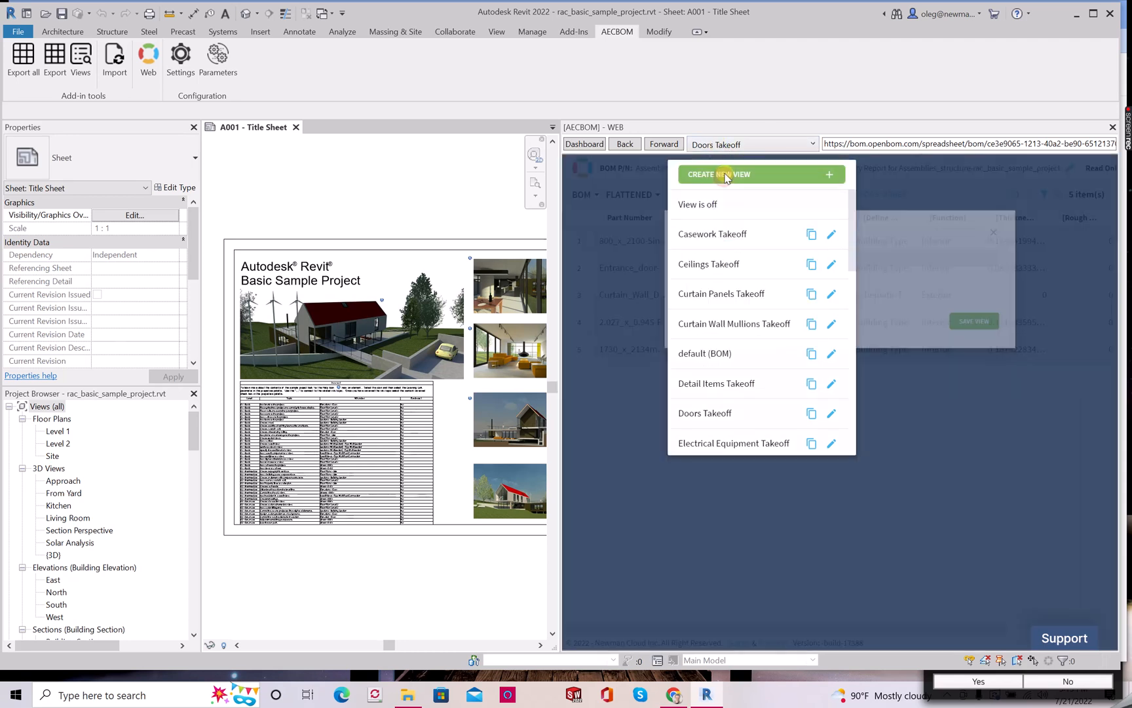
pyautogui.click(1053, 210)
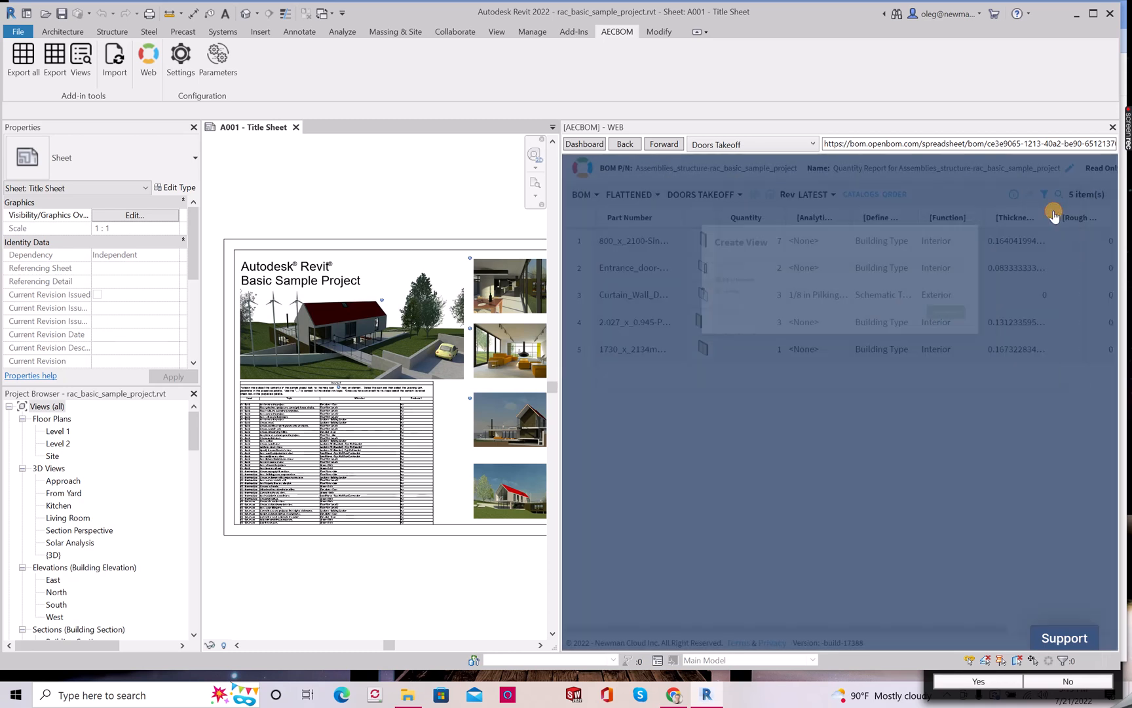
# Switch the BOM to the Lighting Fixtures Takeoff view and widen its thumbnail column.
pyautogui.click(775, 150)
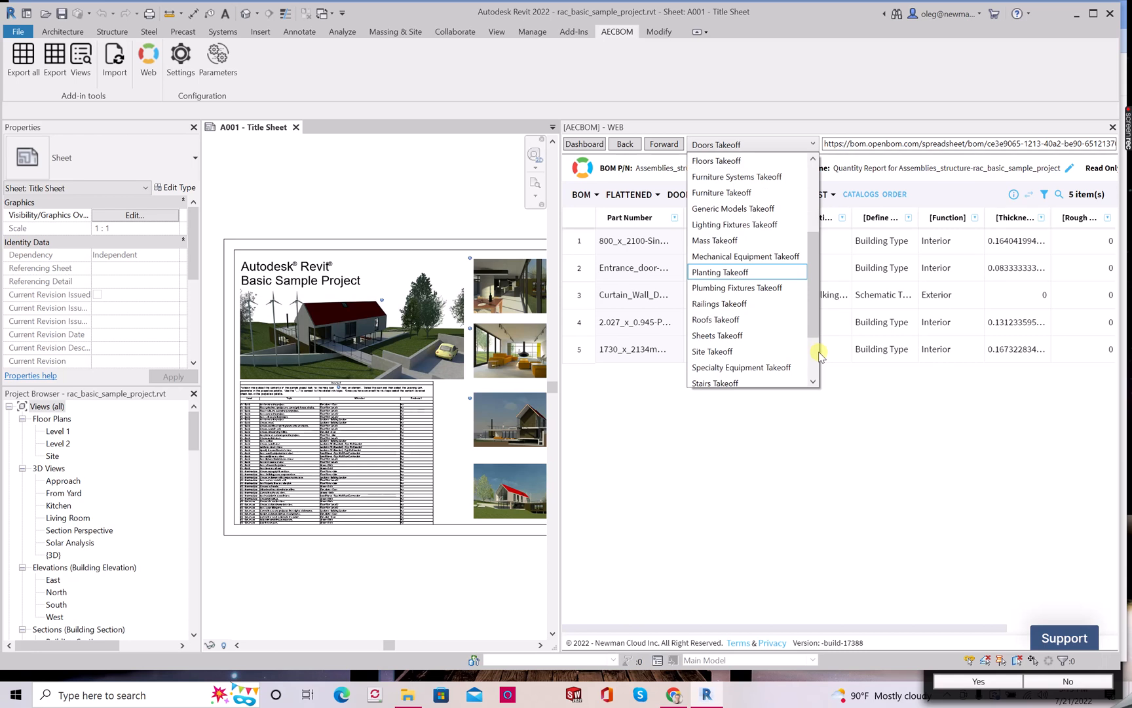
pyautogui.scroll(-2, 813, 345)
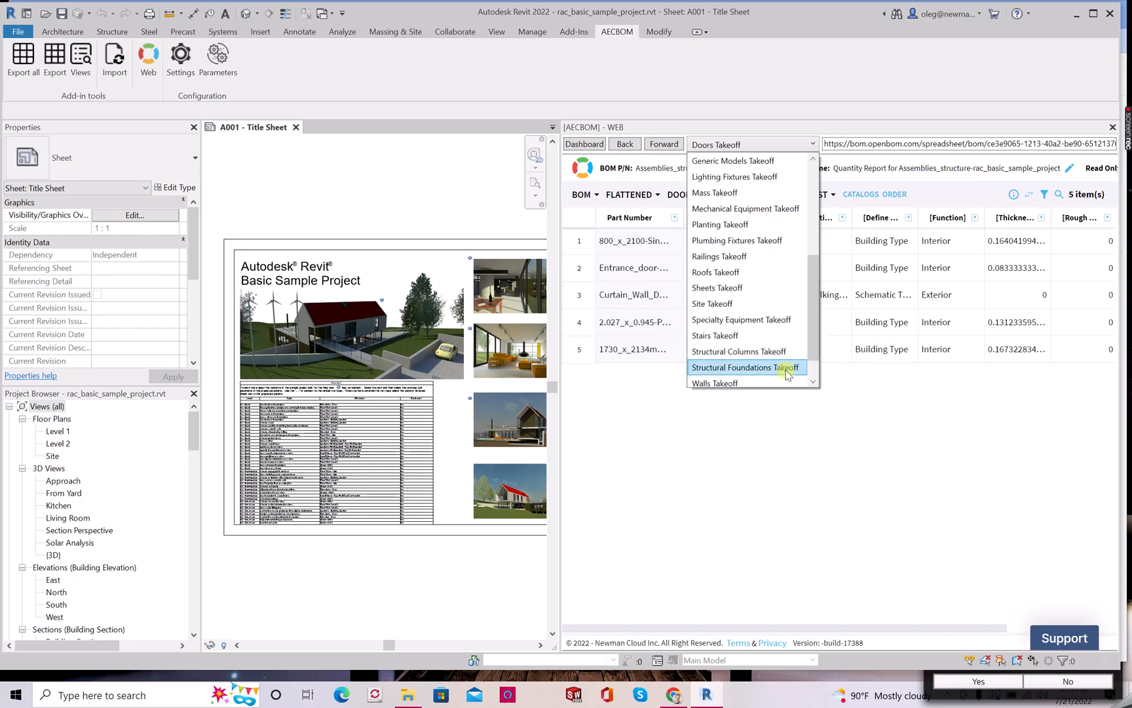
pyautogui.click(727, 178)
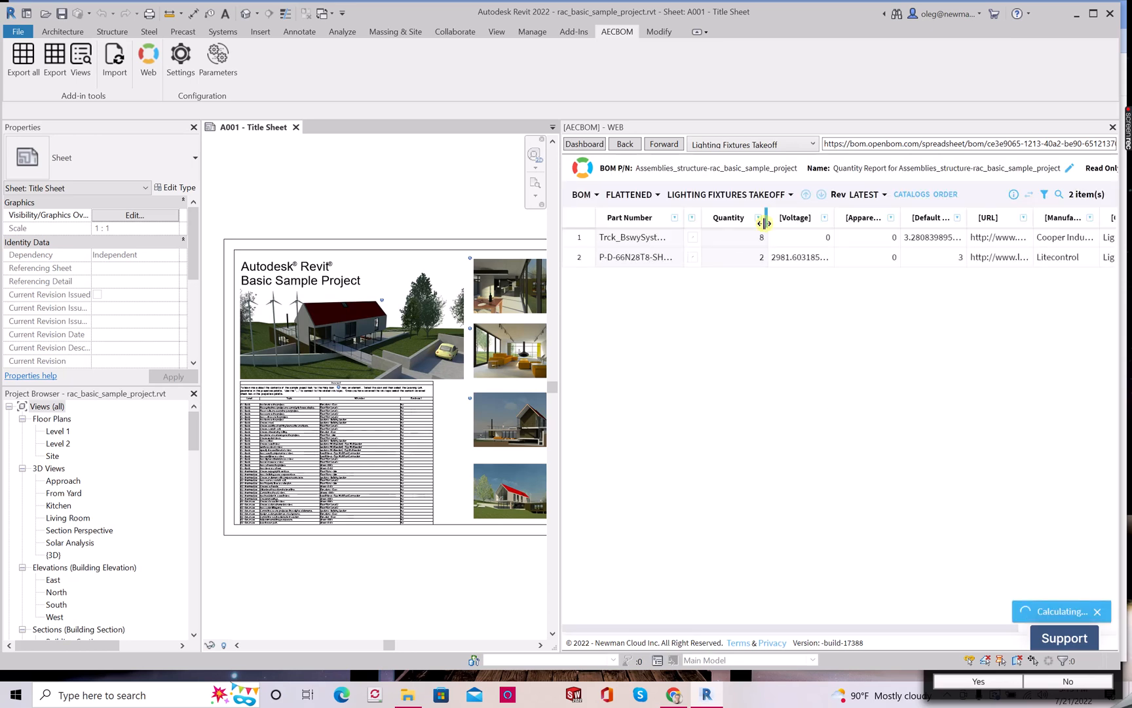
pyautogui.moveTo(700, 218); pyautogui.dragTo(726, 219)
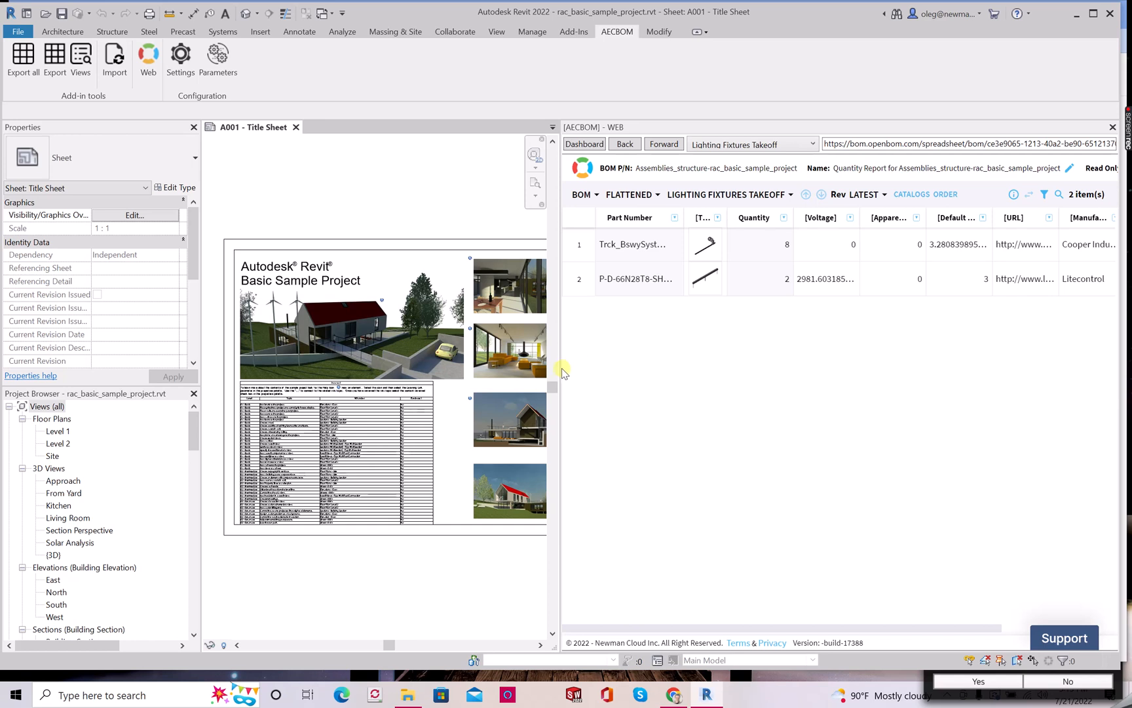
# Narrow the AECBOM web panel and show the Windows Takeoff view with a wider thumbnail column.
pyautogui.moveTo(558, 371); pyautogui.dragTo(627, 373)
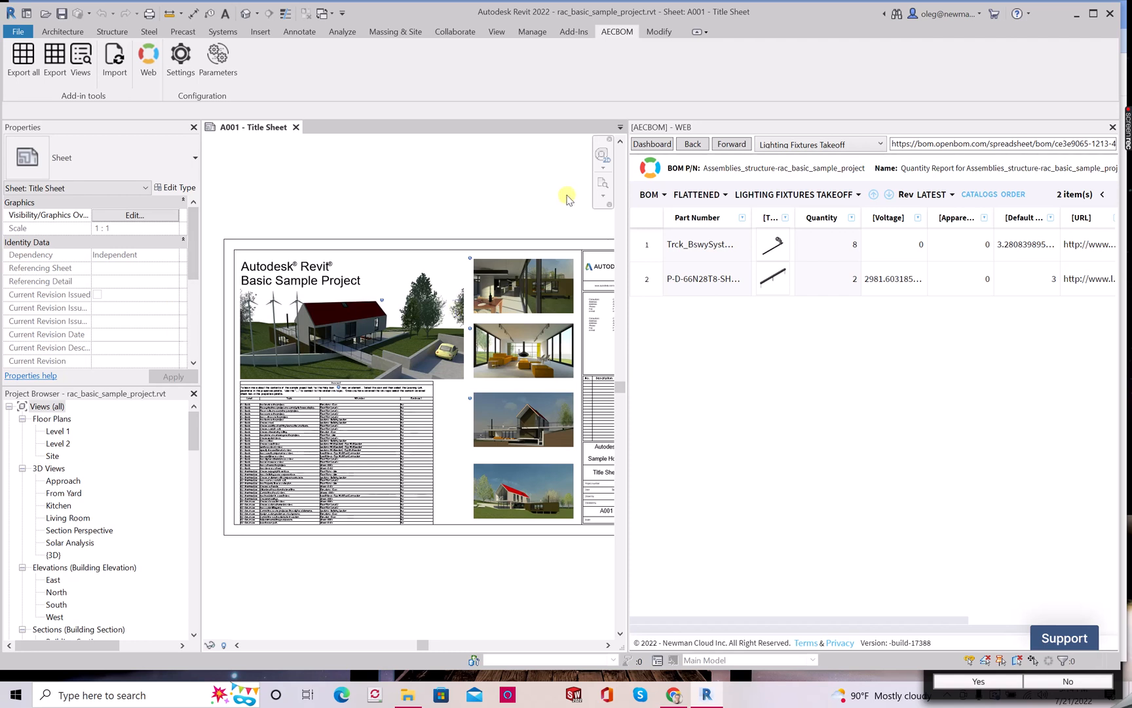
pyautogui.click(815, 145)
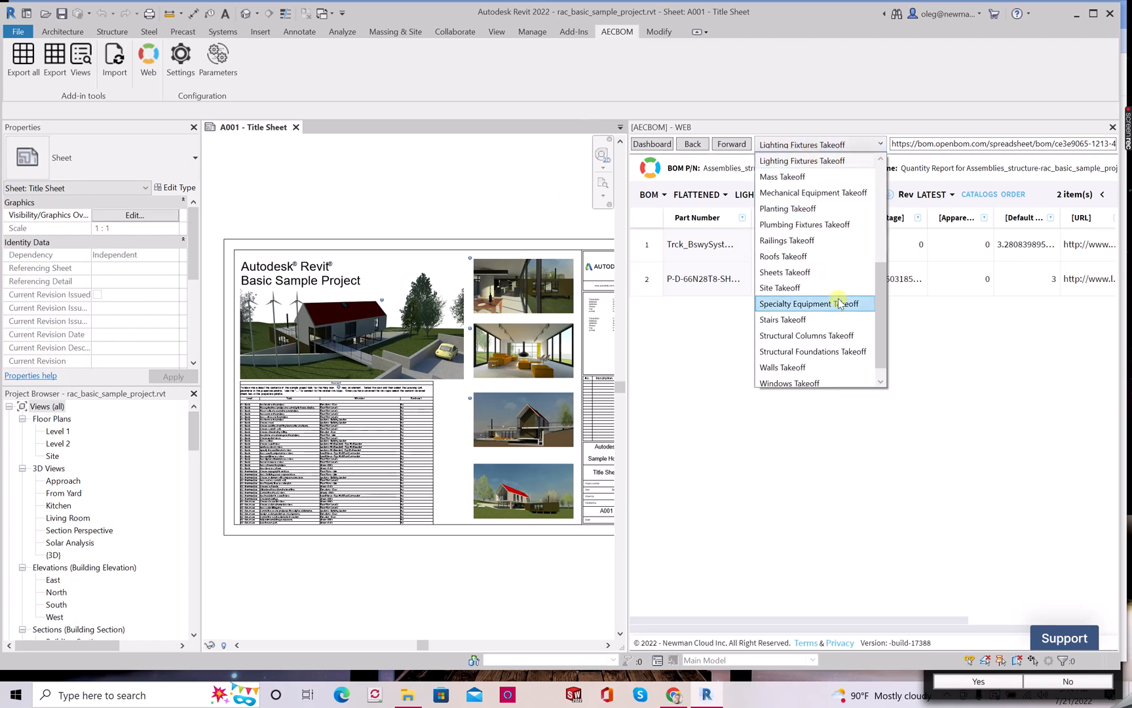
pyautogui.scroll(-1, 840, 303)
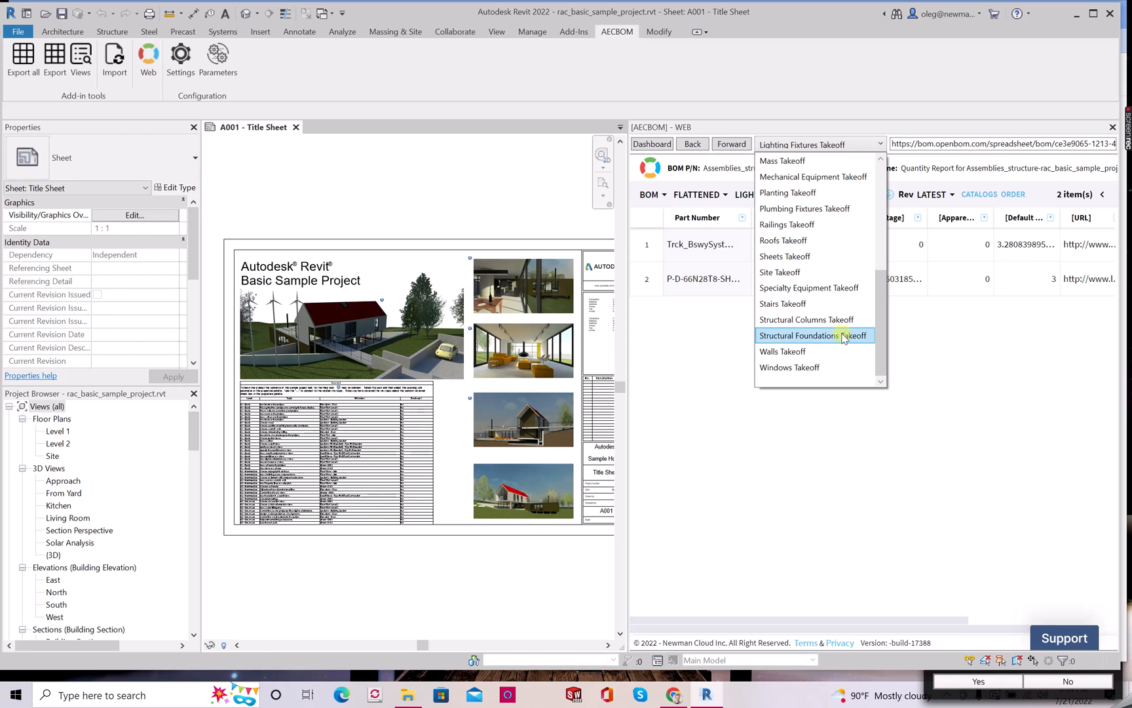
pyautogui.click(843, 368)
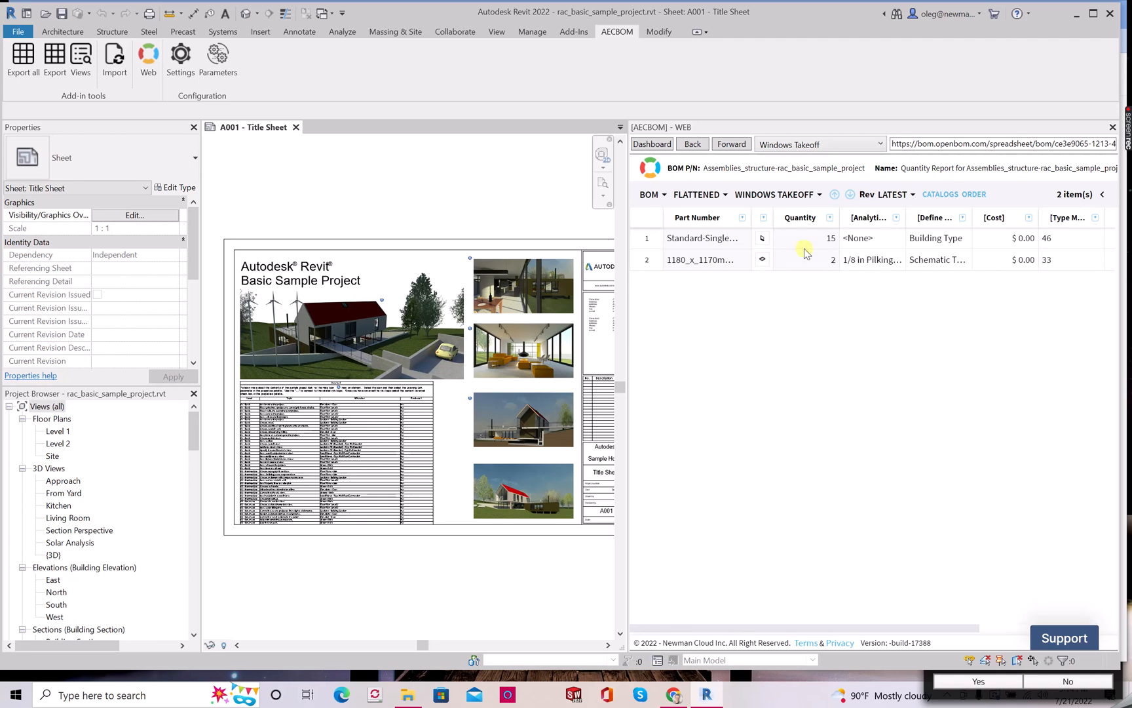
pyautogui.moveTo(771, 218); pyautogui.dragTo(803, 223)
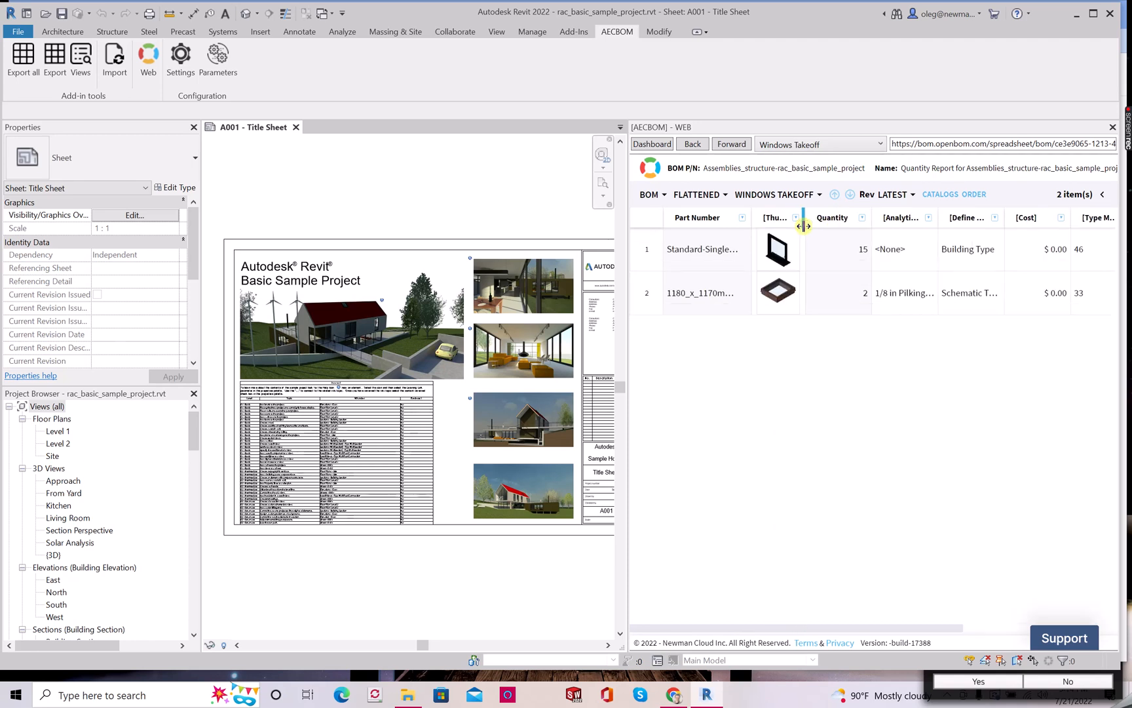